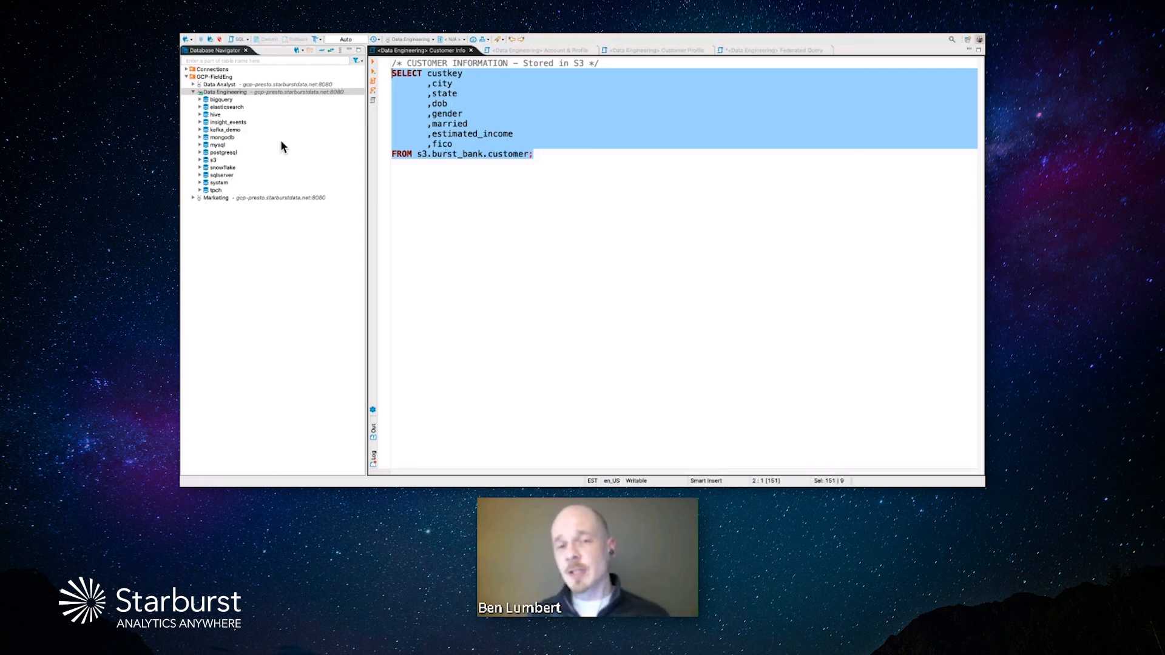
Run each single-source query: customer information from S3, account and product profile from MySQL, and customer profile from BigQuery.
left_click(281, 94)
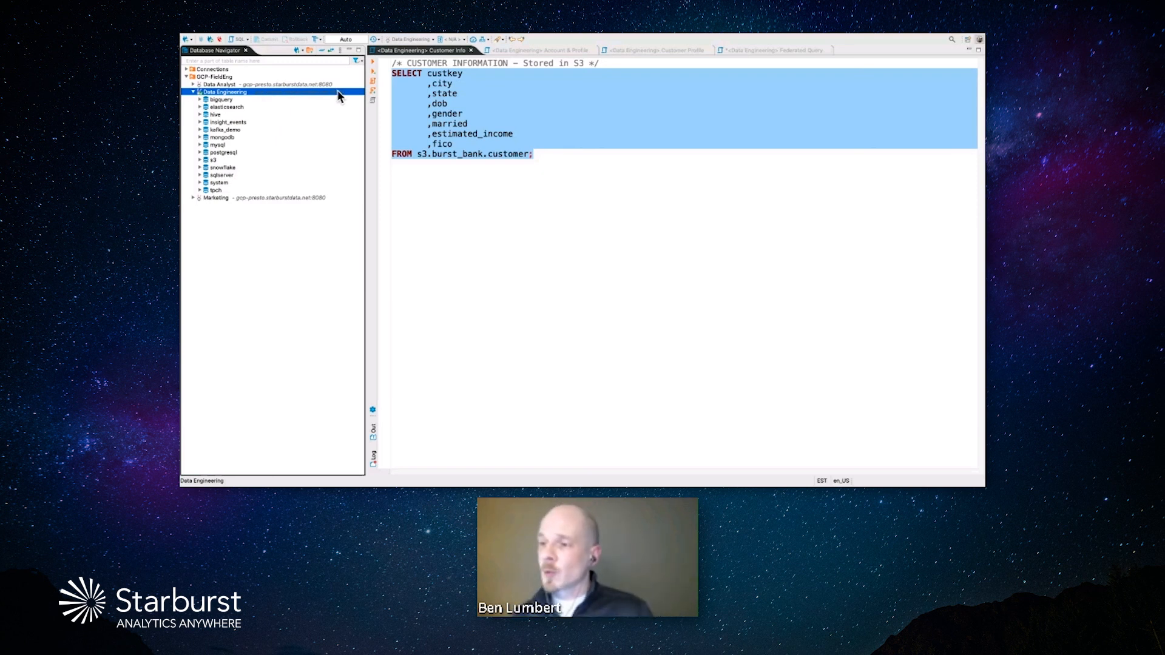
left_click(373, 63)
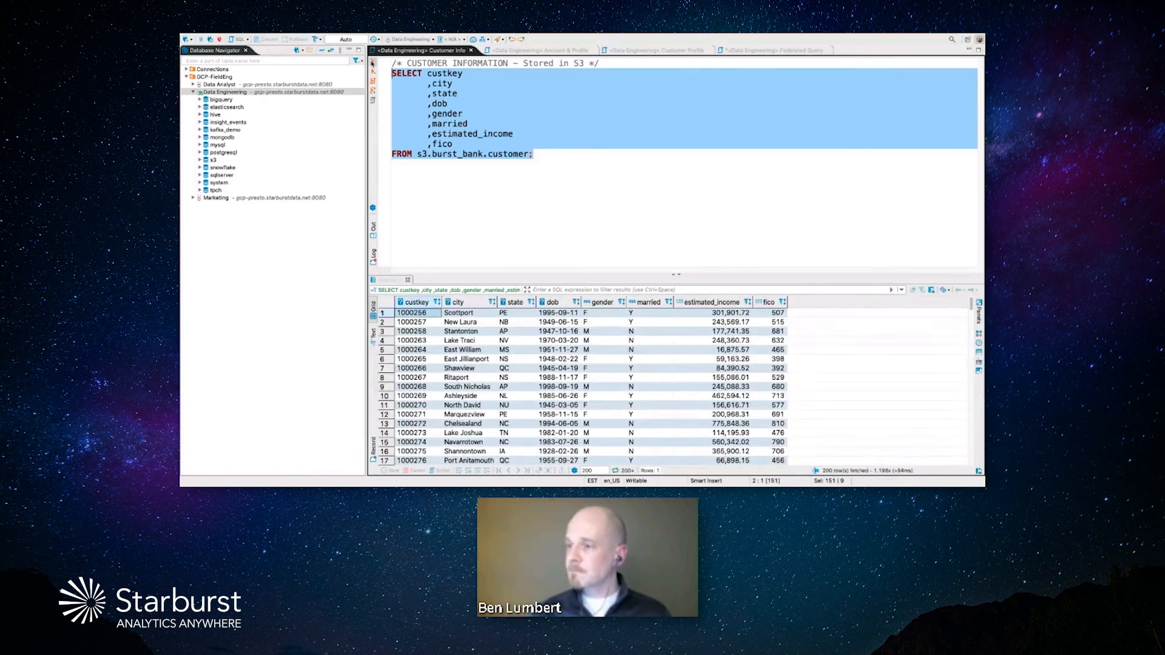
left_click(511, 50)
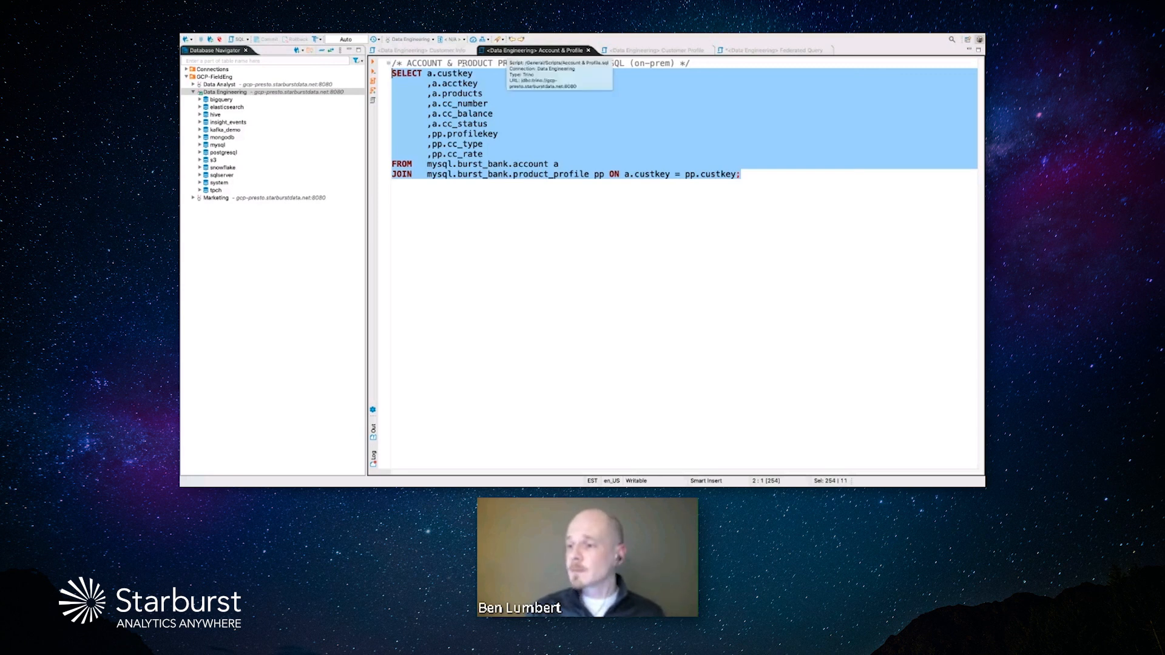
left_click(372, 62)
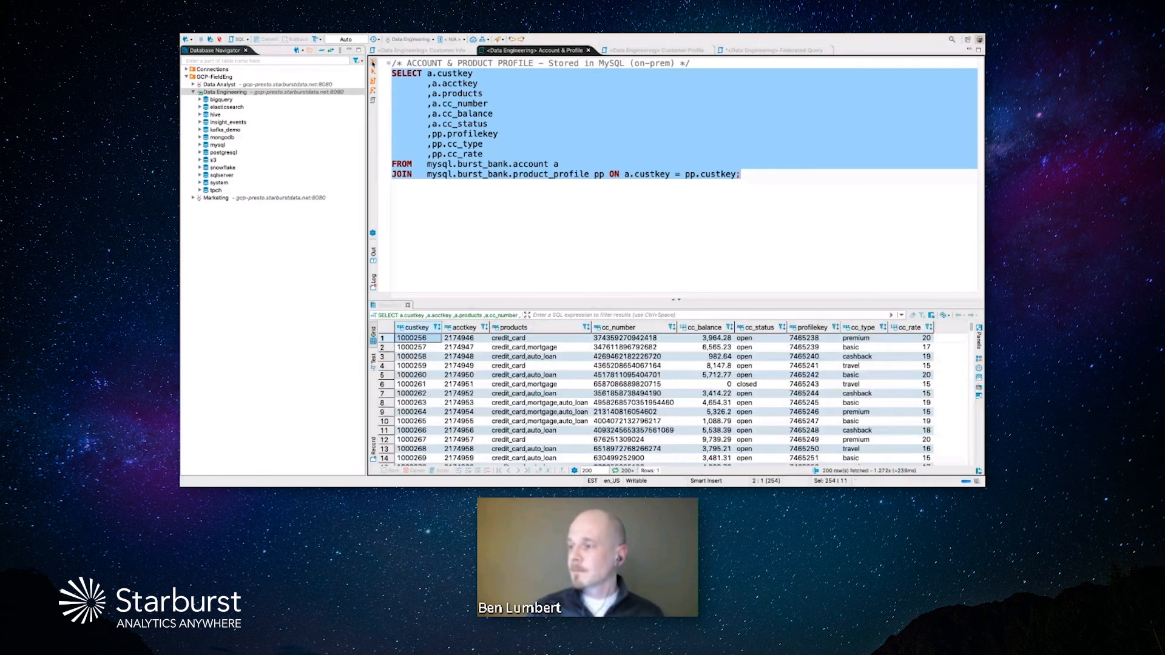
left_click(675, 53)
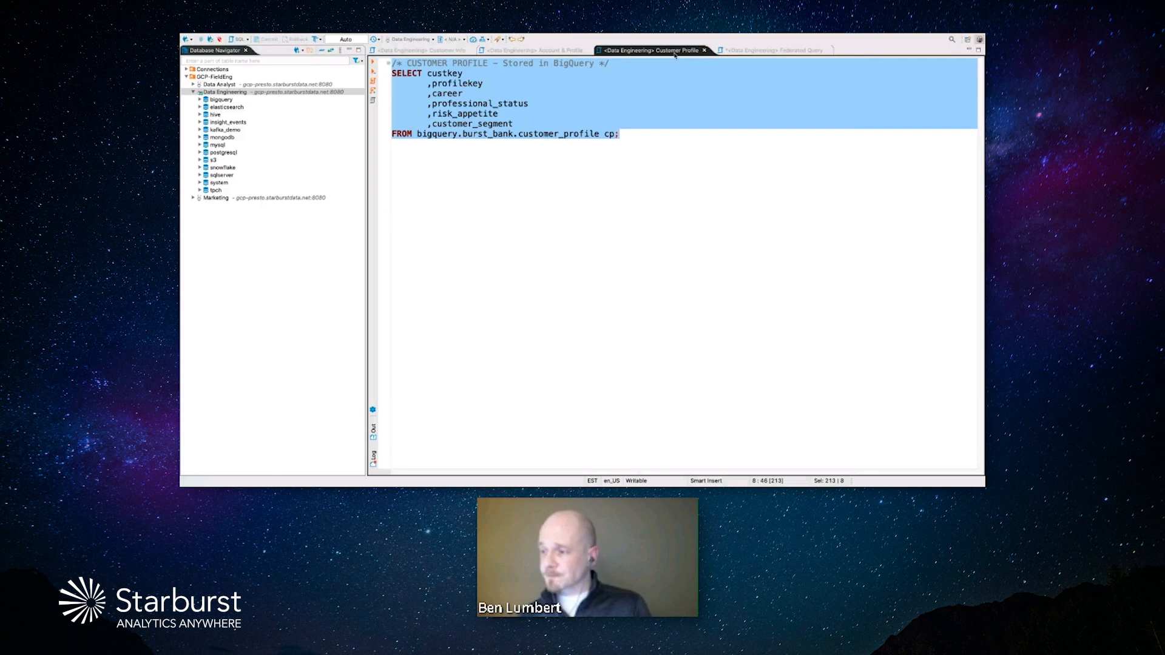
left_click(373, 63)
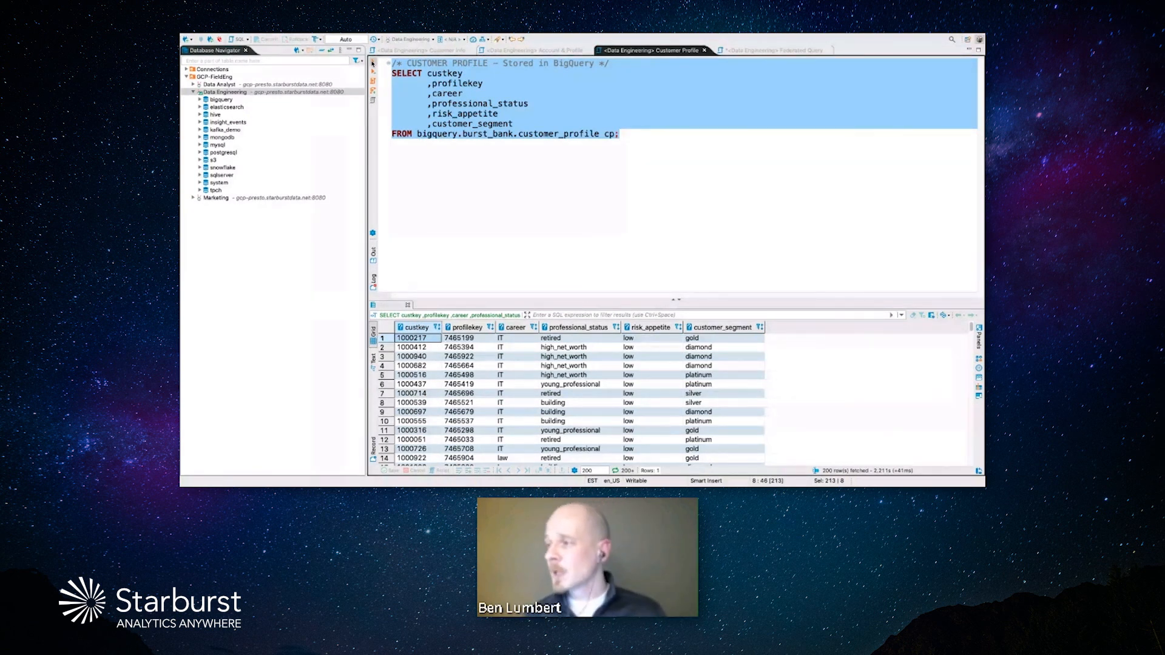
Run only the SELECT statement of the federated query that joins the S3, MySQL and BigQuery tables.
left_click(756, 51)
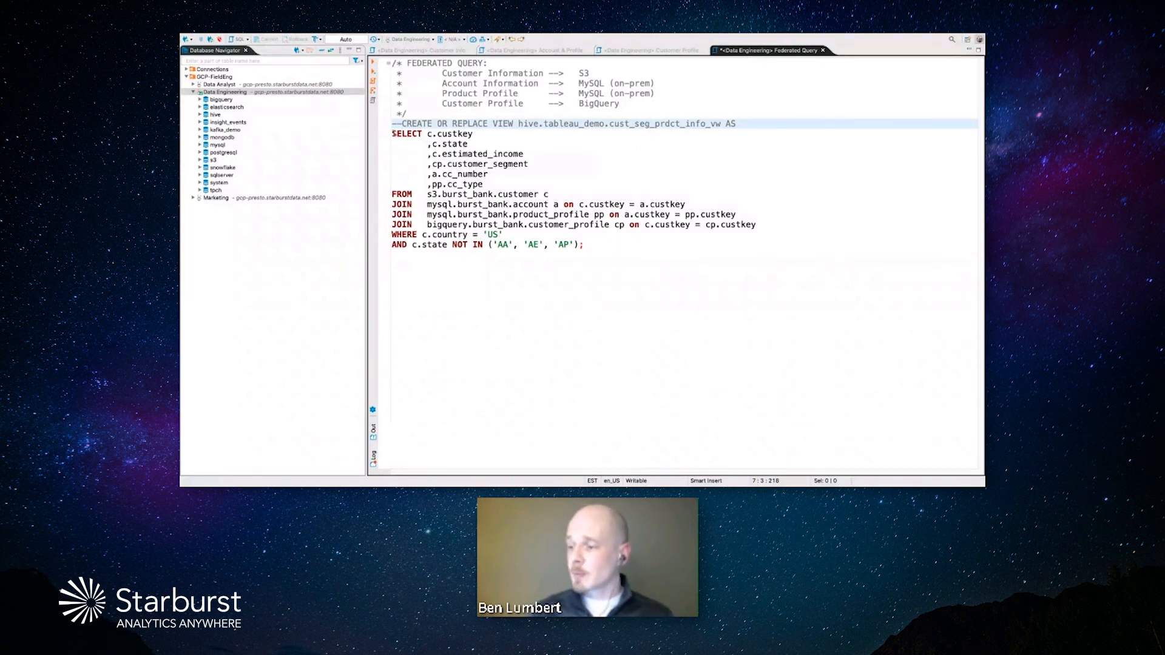
left_click_drag(392, 134, 583, 244)
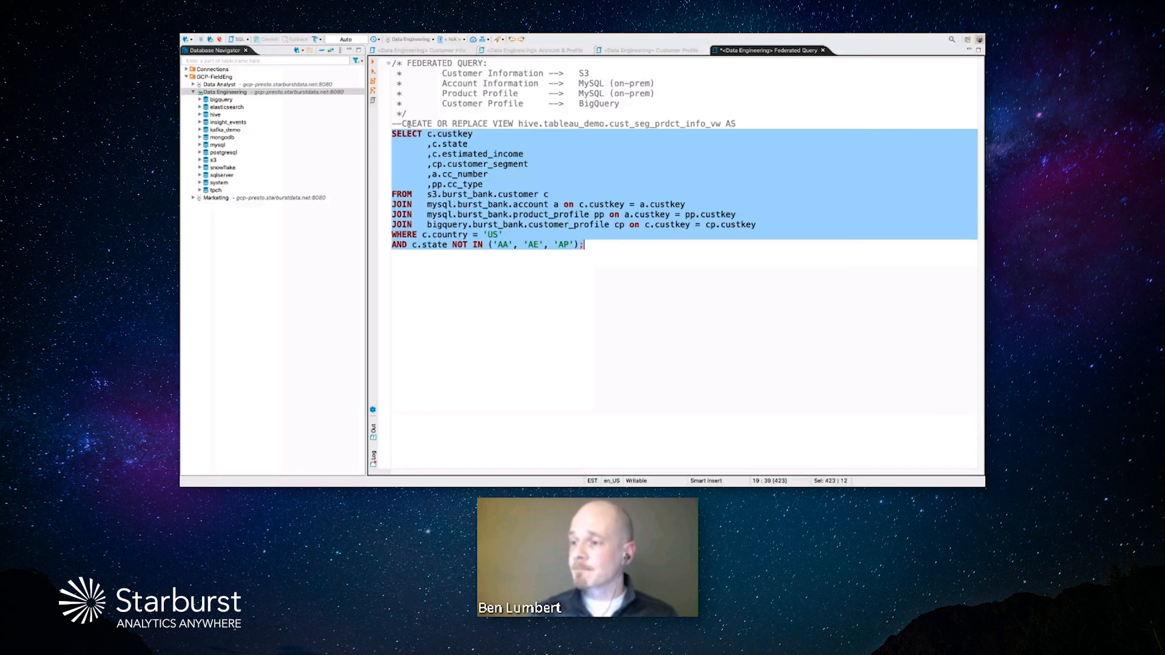
left_click(373, 62)
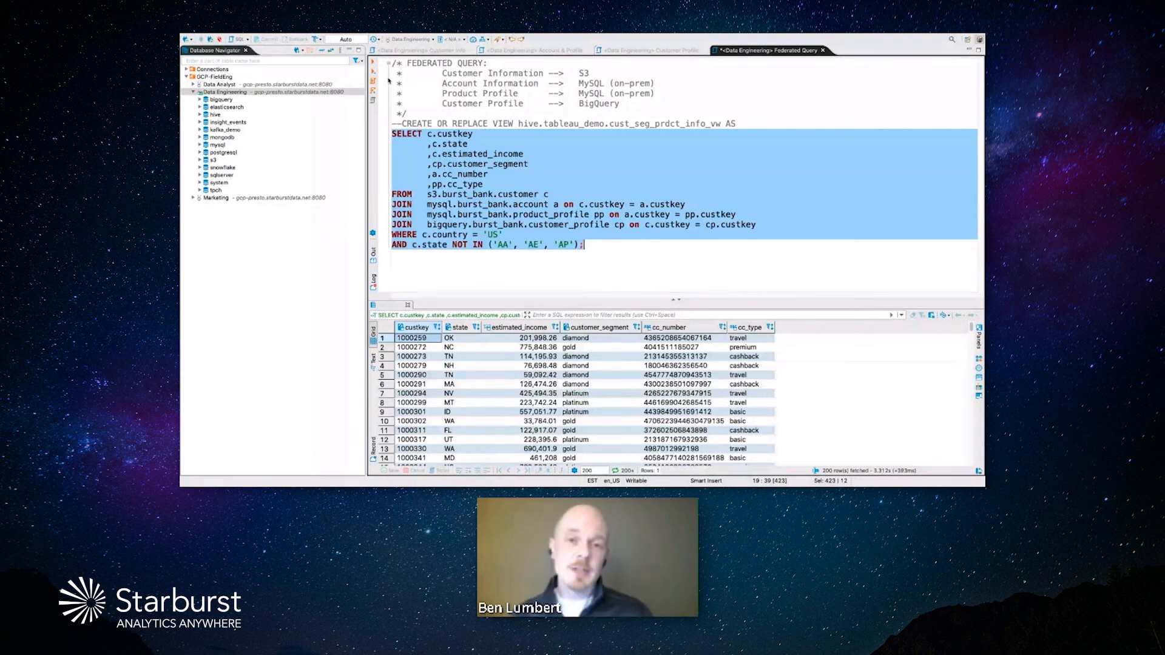
Uncomment the CREATE OR REPLACE VIEW line for hive.tableau_demo.cust_seg_prdct_info_vw in the federated query.
left_click(401, 123)
key("BackSpace")
key("BackSpace")
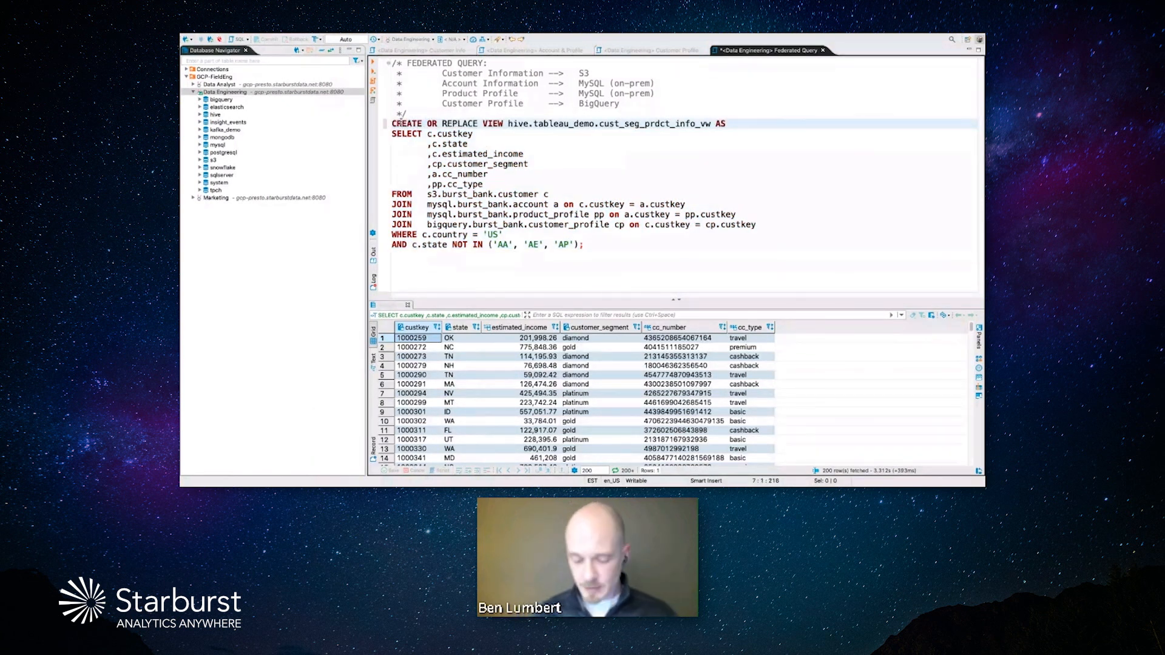
Select the full statement from CREATE OR REPLACE VIEW through the state condition and execute it to create the view.
key("shift+Down")
key("shift+Down")
key("shift+Down")
key("shift+Down")
key("shift+Down")
key("shift+Down")
key("shift+Down")
key("shift+Down")
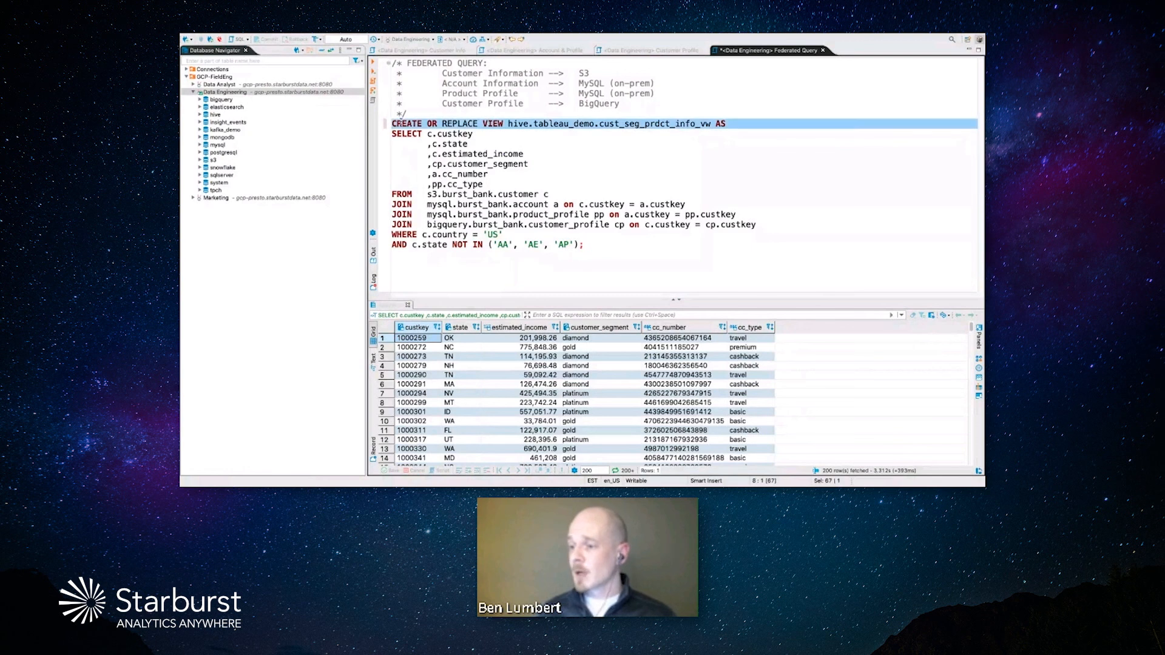
key("shift+Down")
key("shift+Down")
key("shift+Down")
key("shift+Down")
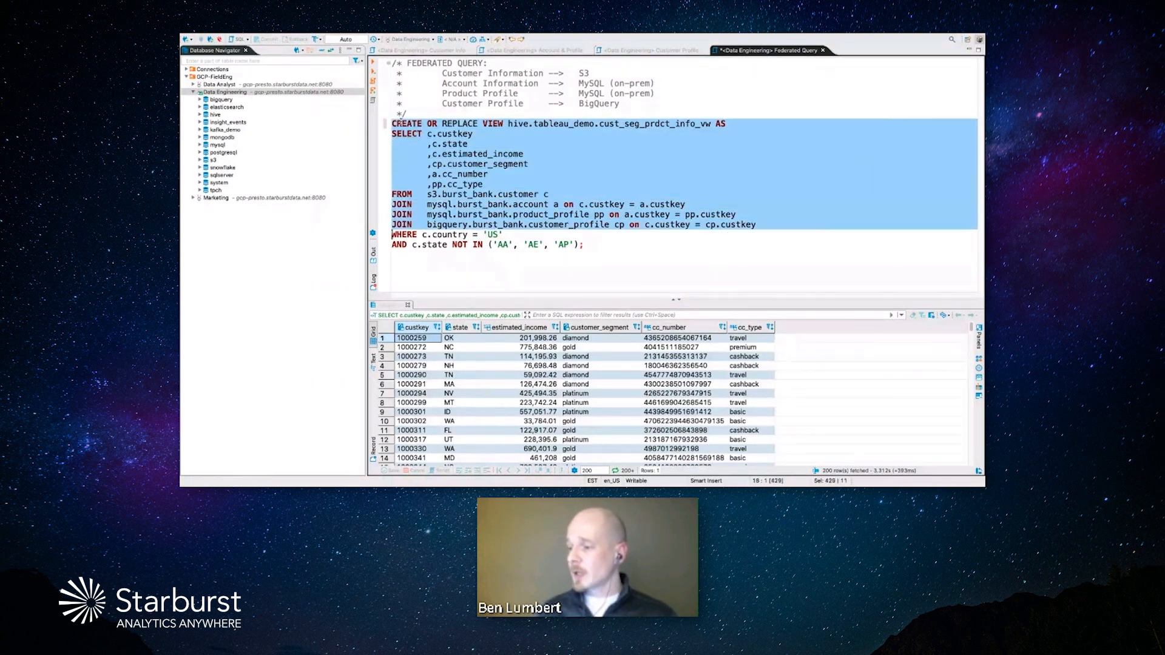
key("shift+End")
key("super+c")
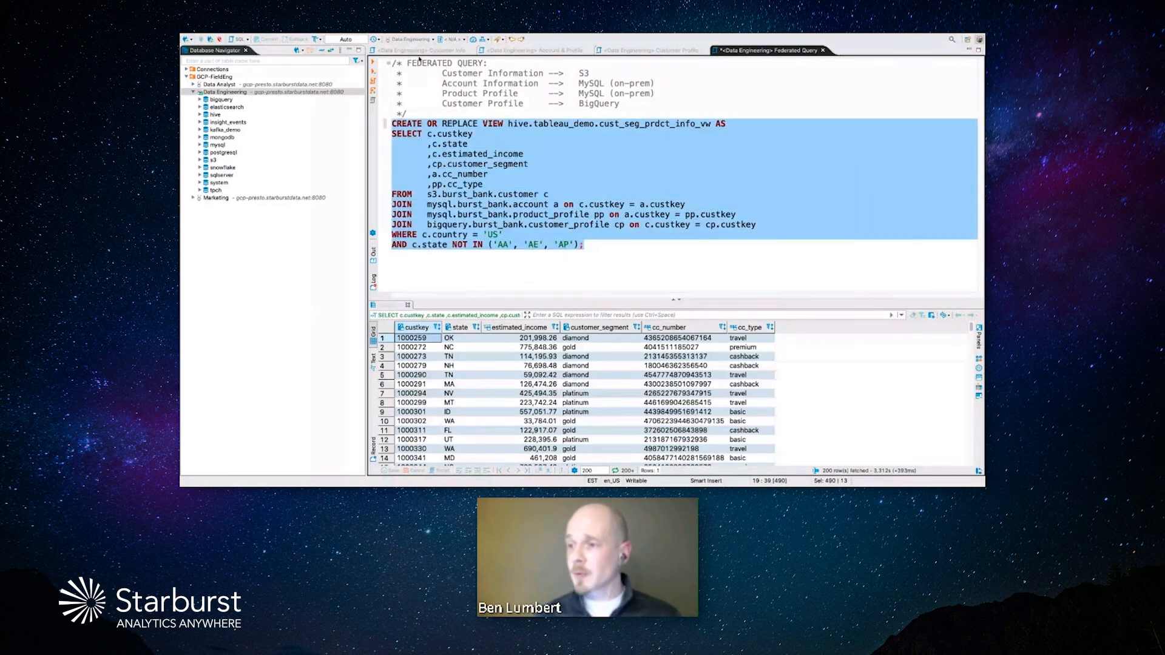
left_click(373, 64)
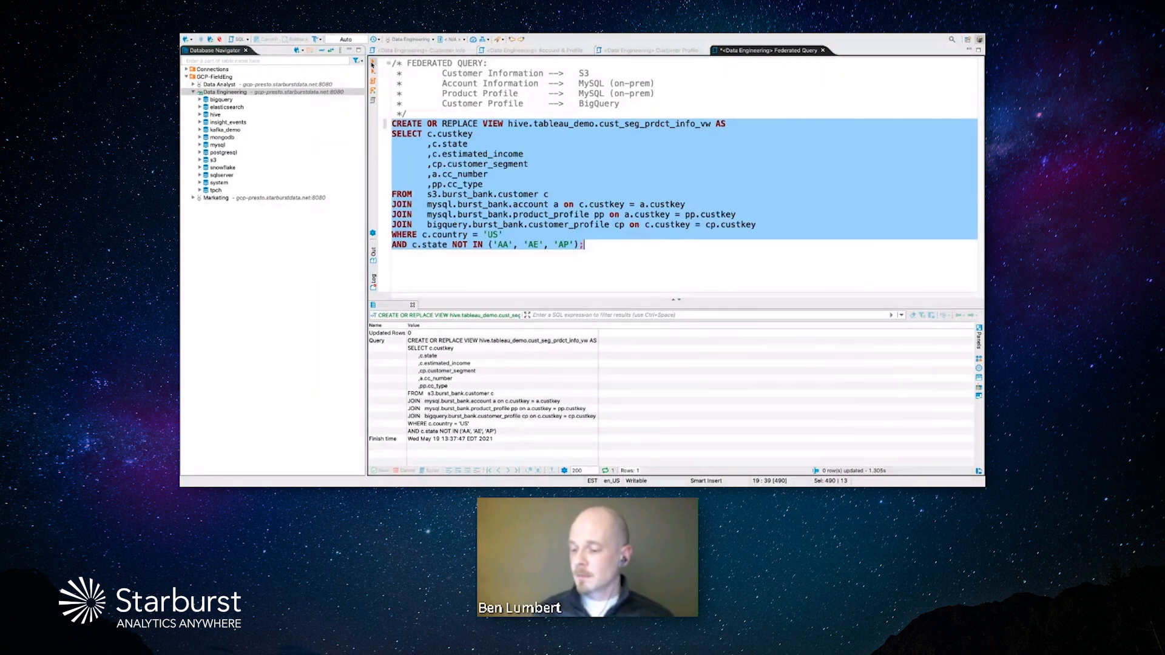
Switch to Tableau and sign in to gcp-presto.starburstdata.net through the Starburst Enterprise connector with Username authentication.
key("ctrl+Right")
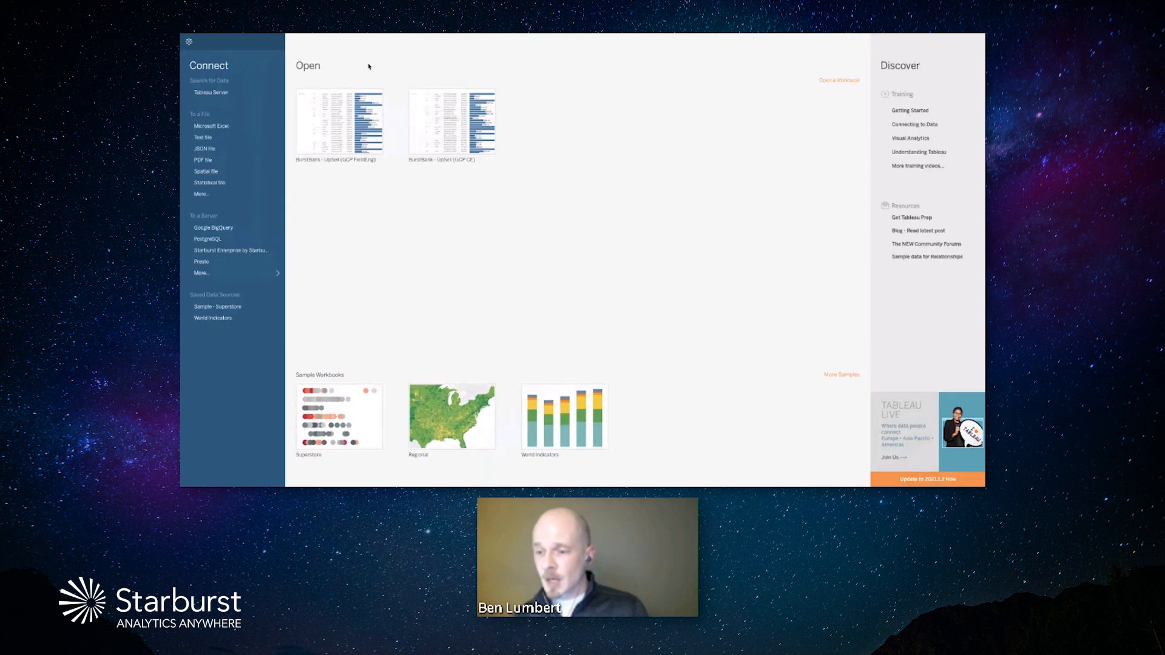
left_click(245, 272)
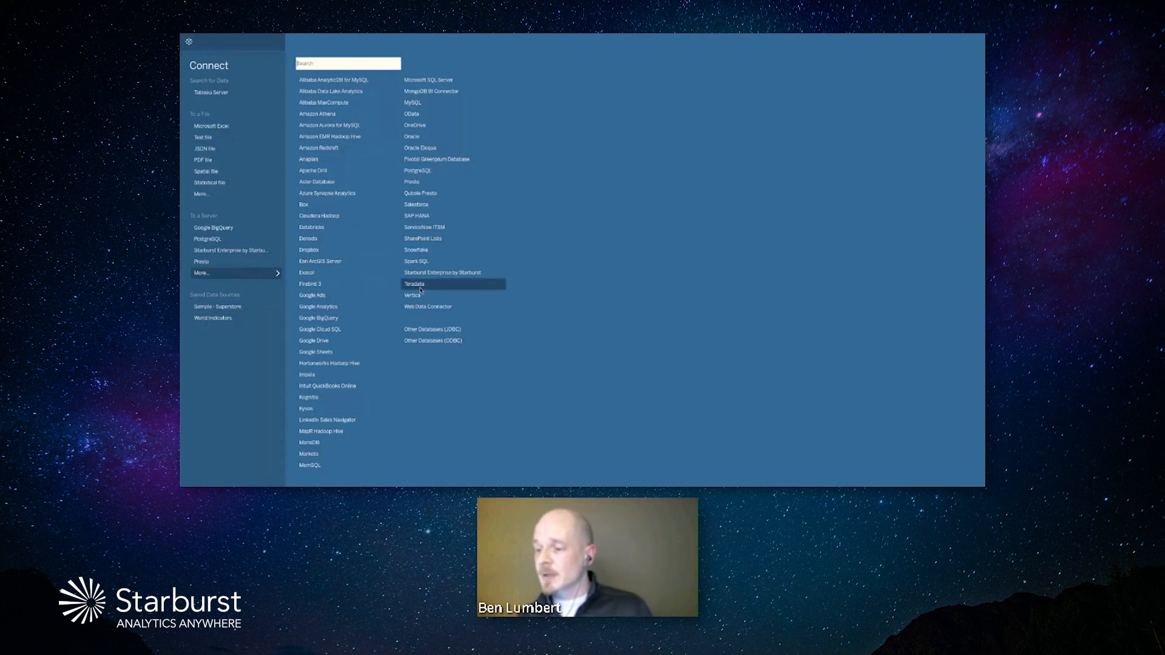
left_click(457, 278)
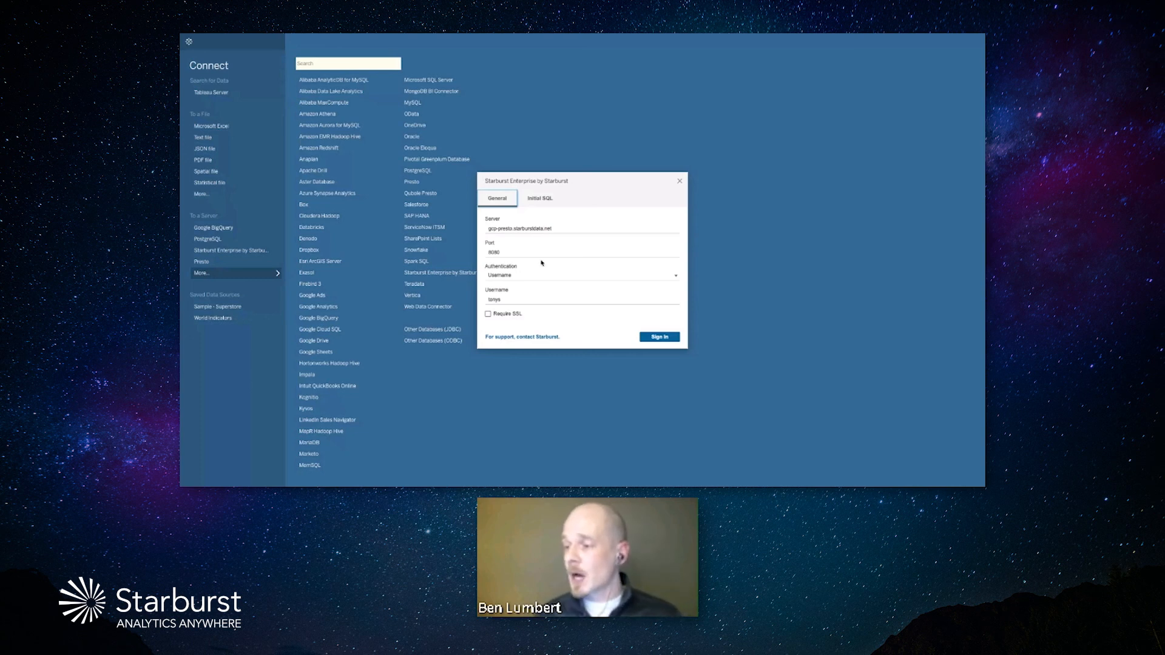
left_click(568, 231)
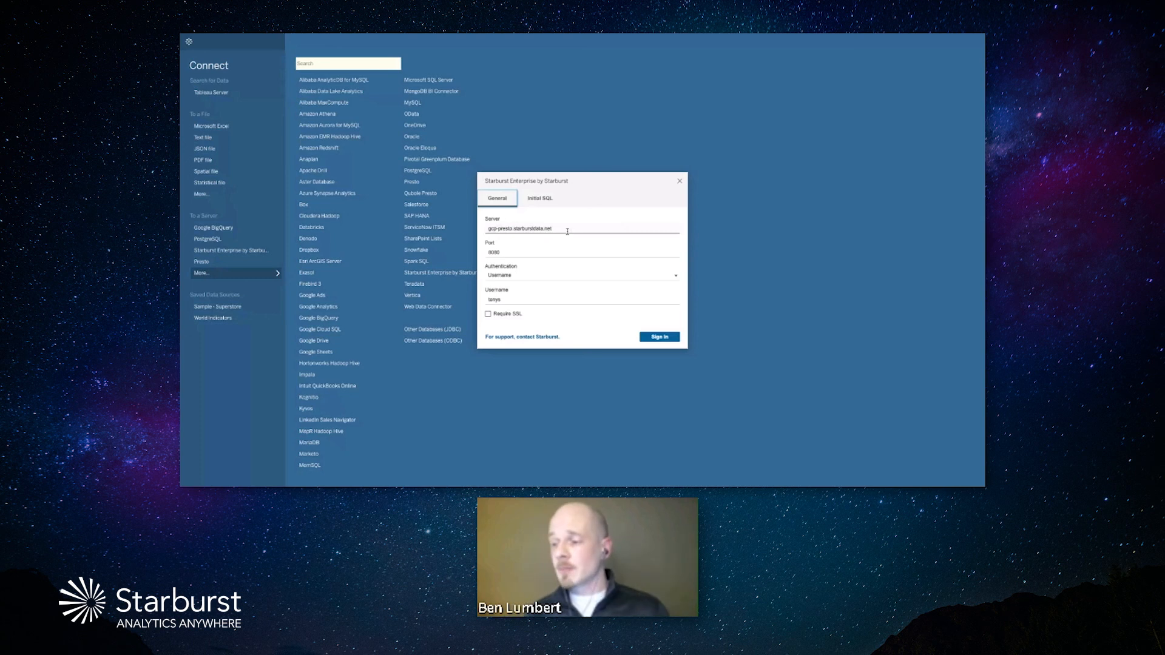
left_click(550, 276)
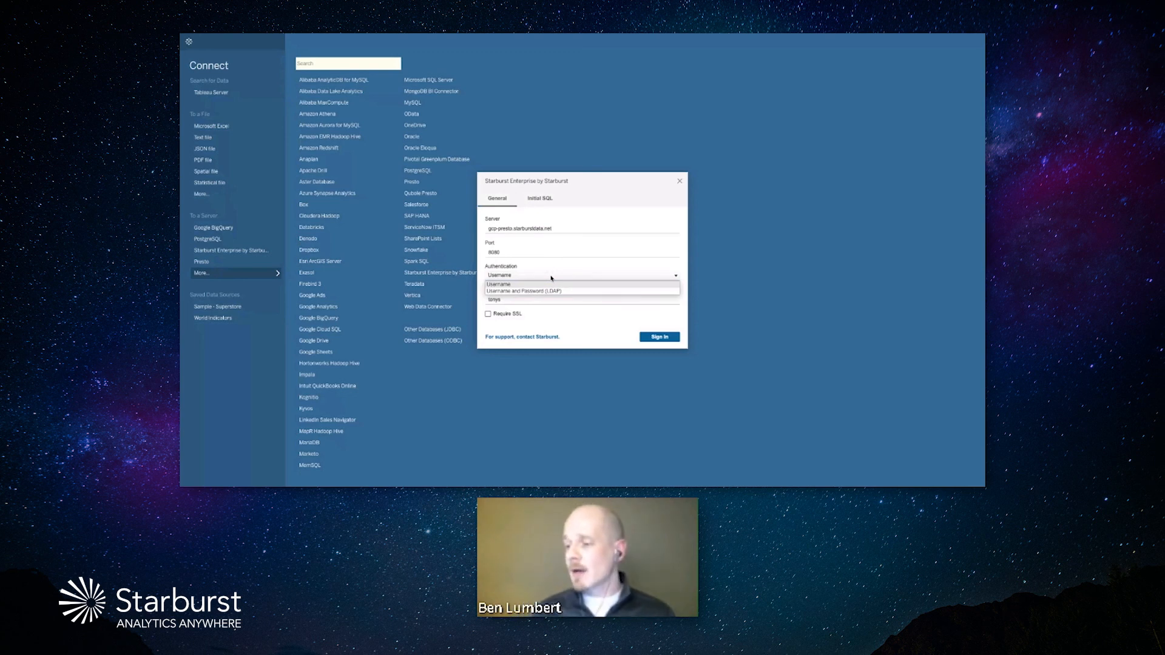
left_click(550, 284)
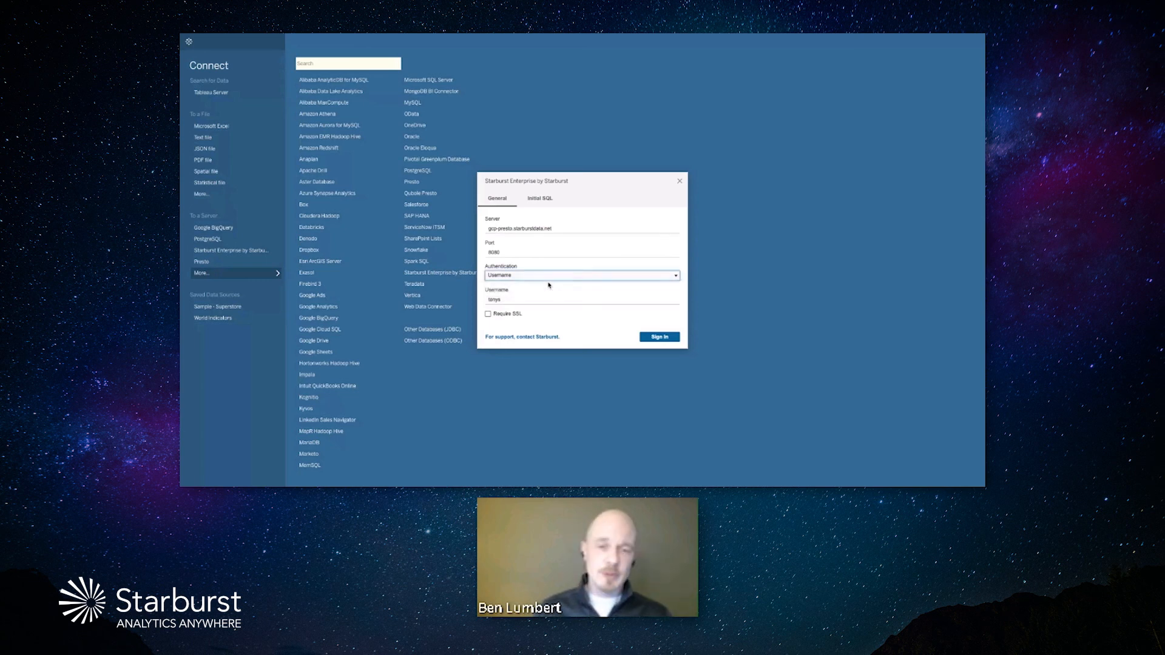
left_click(654, 337)
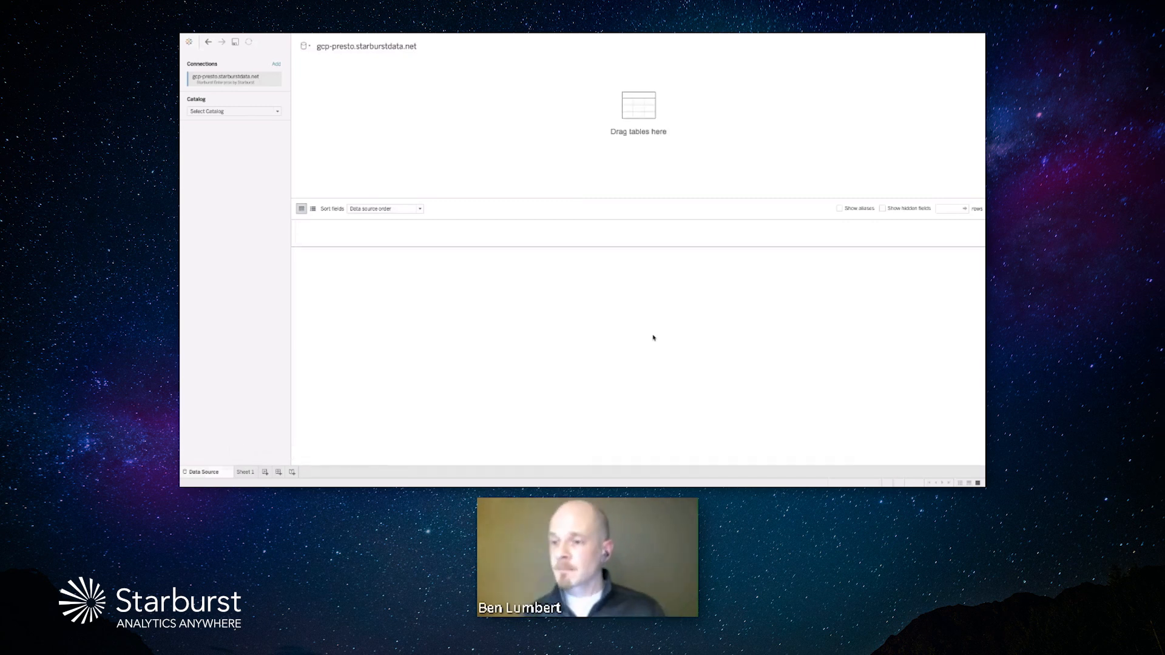
Select hive as the catalog for the Starburst connection.
left_click(277, 112)
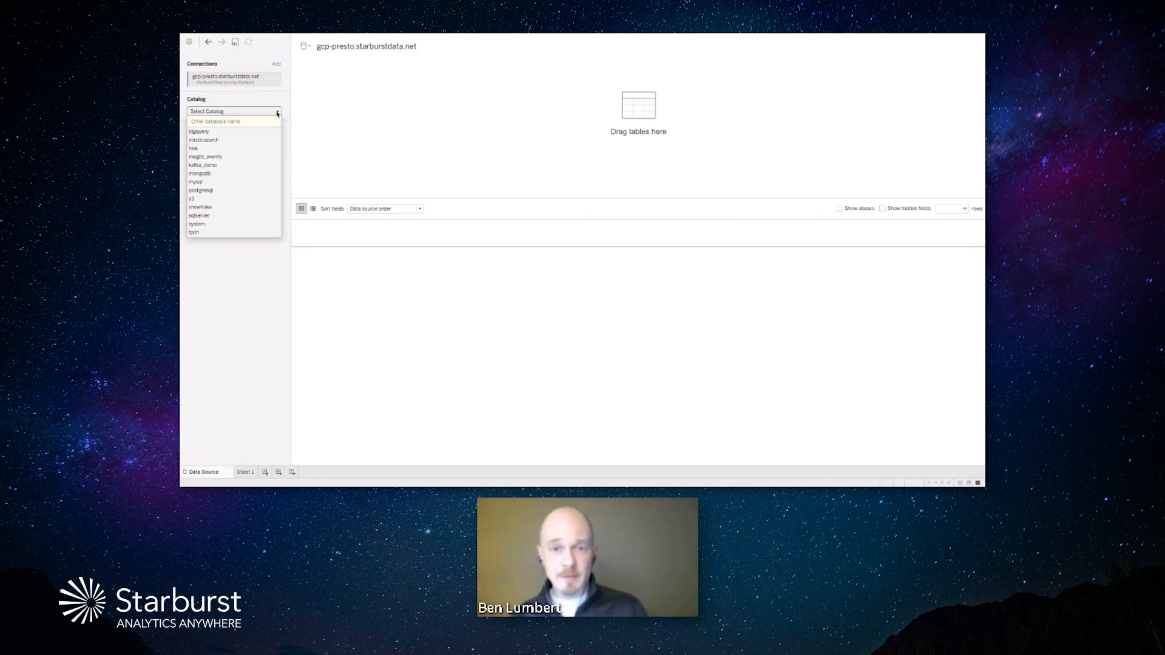
left_click(253, 140)
left_click(276, 112)
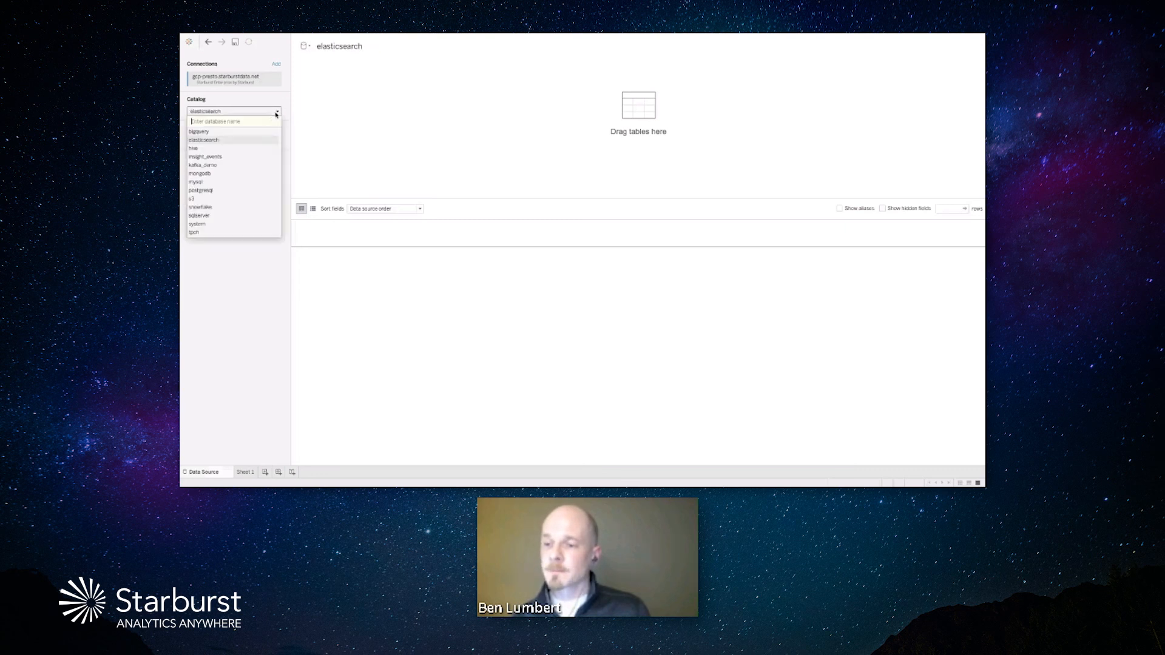
left_click(252, 149)
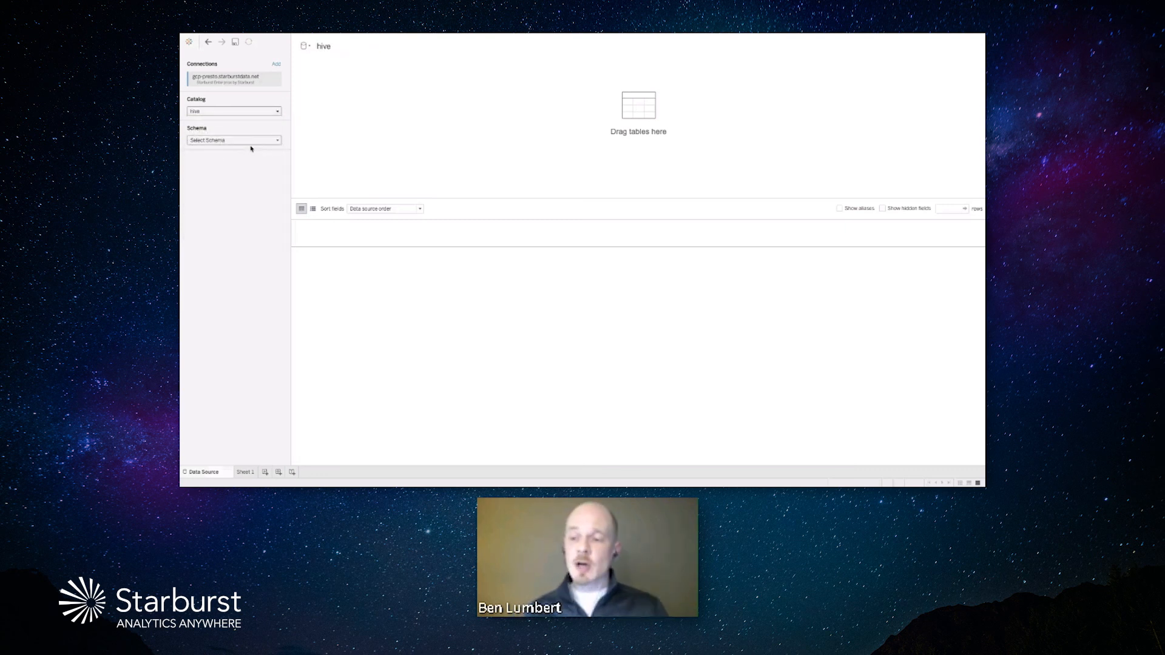
Choose the tableau_demo schema and add the cust_seg_prdct_info_vw view to the data source.
left_click(278, 141)
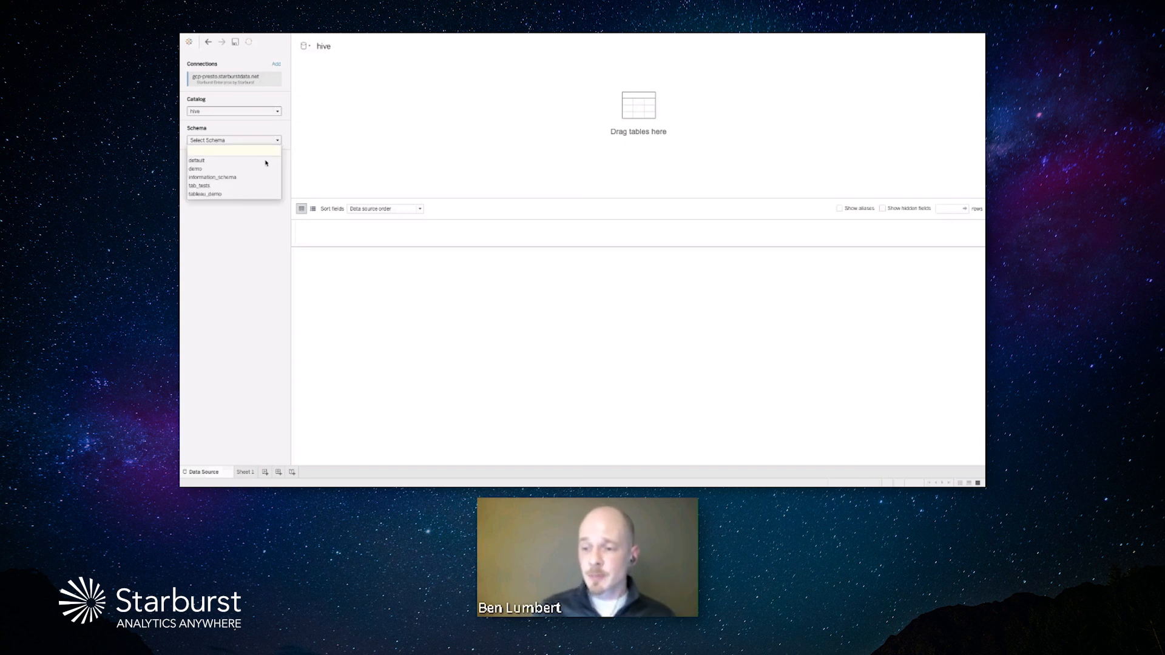
left_click(256, 197)
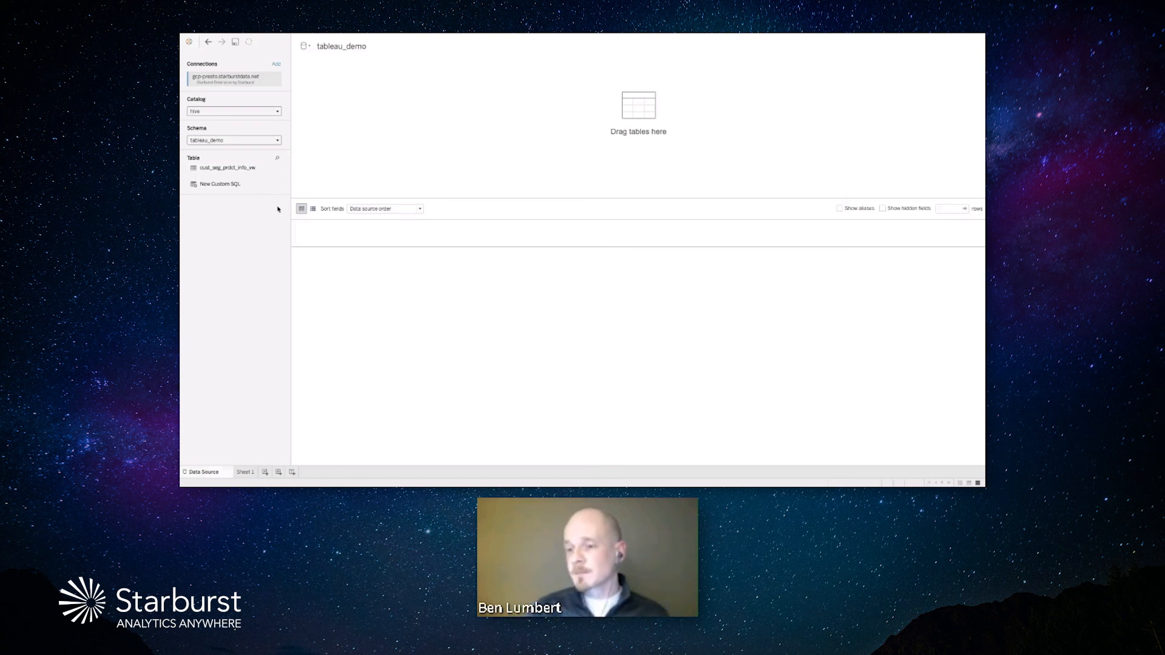
double_click(255, 169)
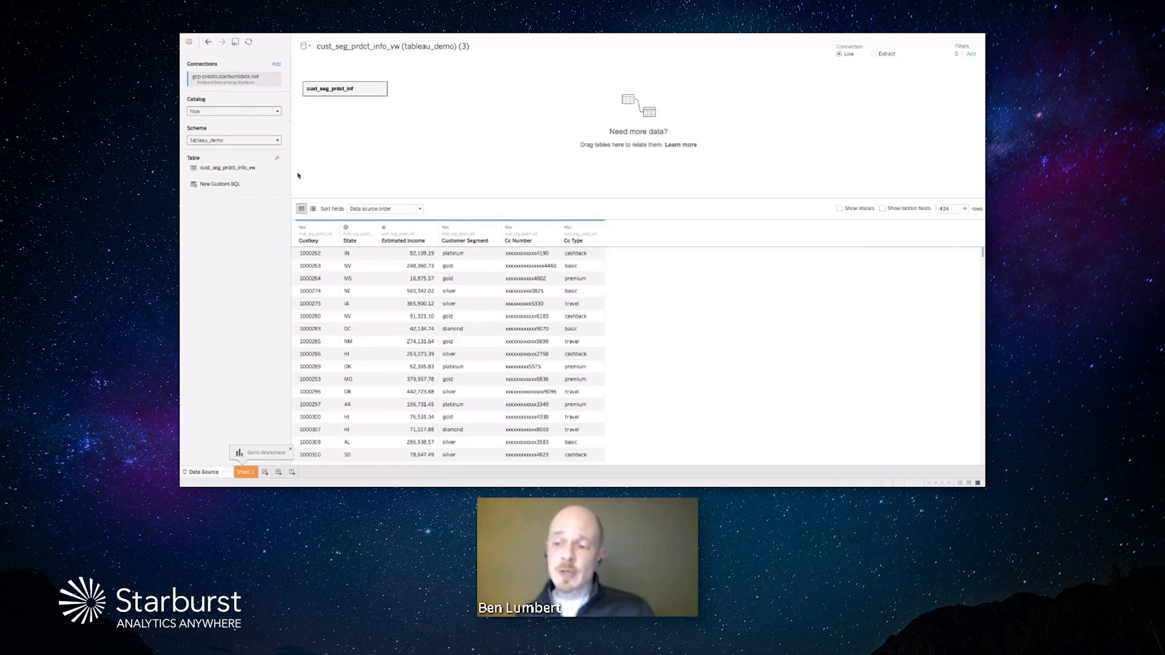
Create a new custom SQL table and paste the federated SELECT query joining the S3, MySQL and BigQuery tables into it.
double_click(247, 186)
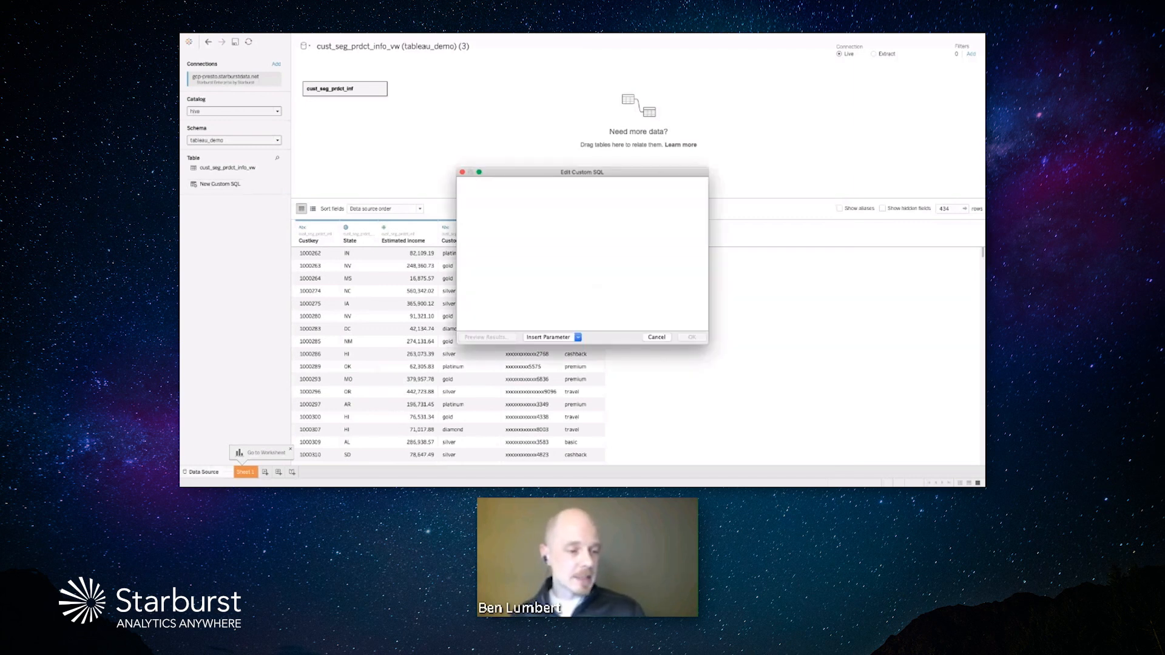
key("super+Tab")
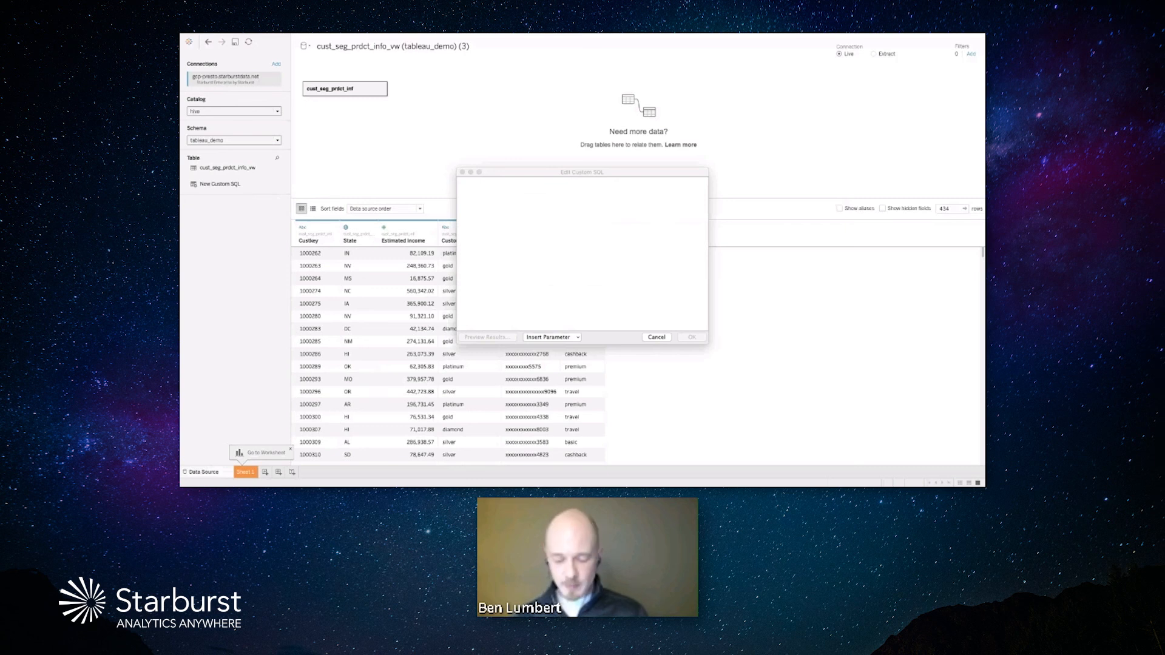
left_click(534, 238)
key("super+v")
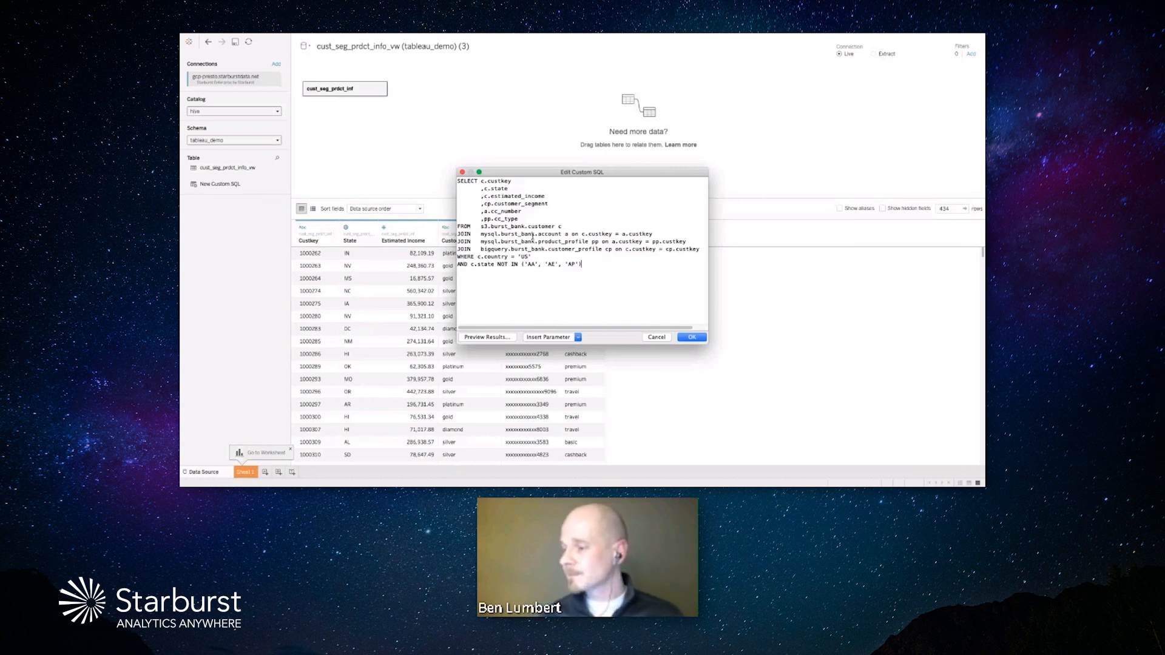
key("Return")
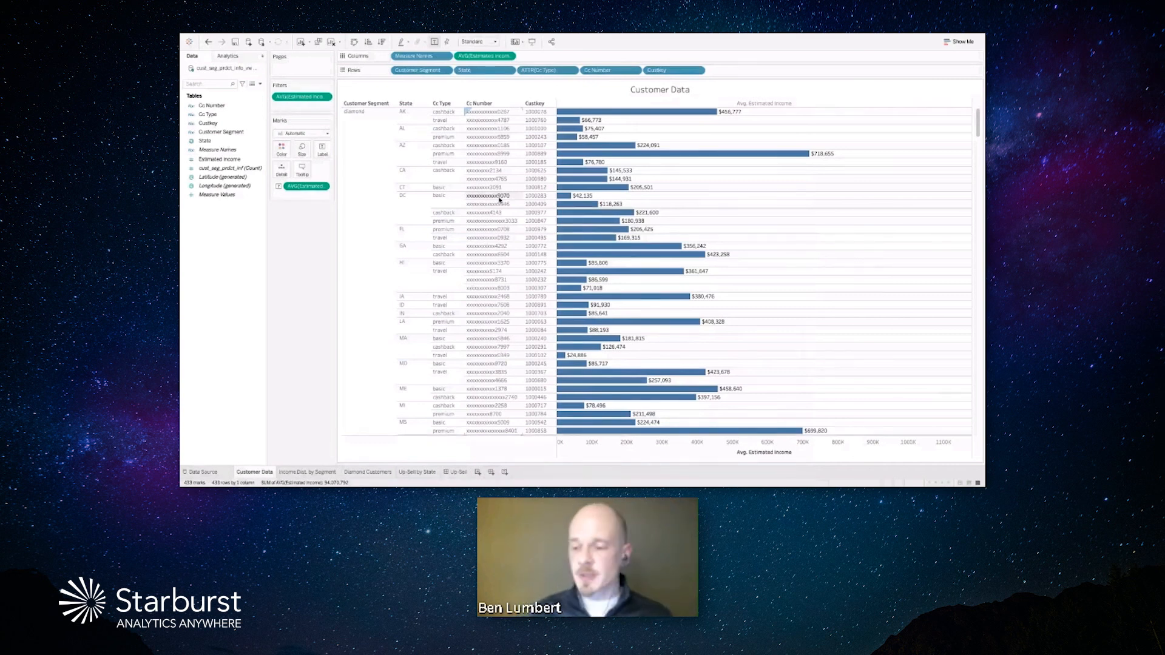
Filter the Income Dist. by Segment worksheet by Cc Type, keeping only basic.
left_click(313, 472)
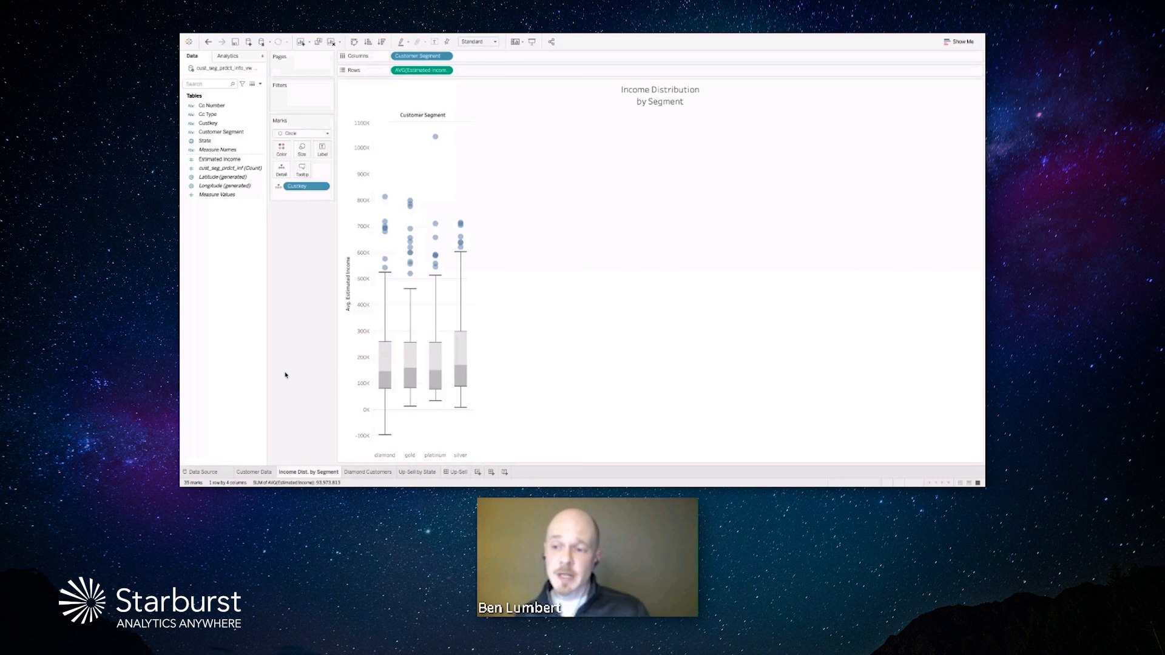
left_click_drag(236, 114, 304, 100)
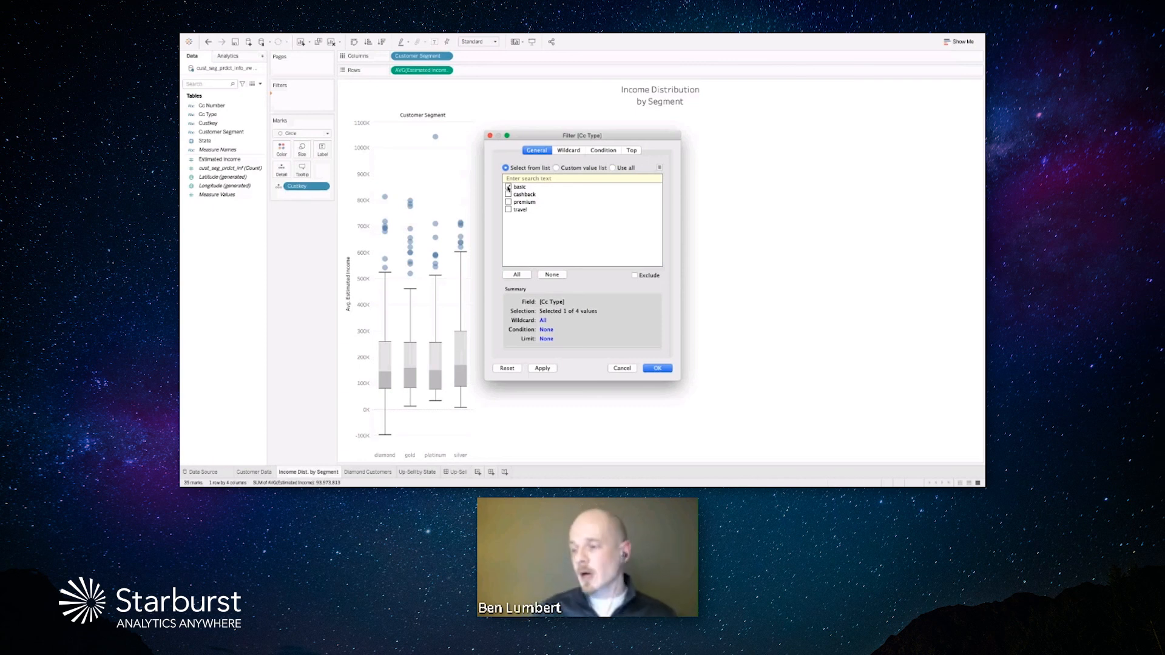
left_click(662, 368)
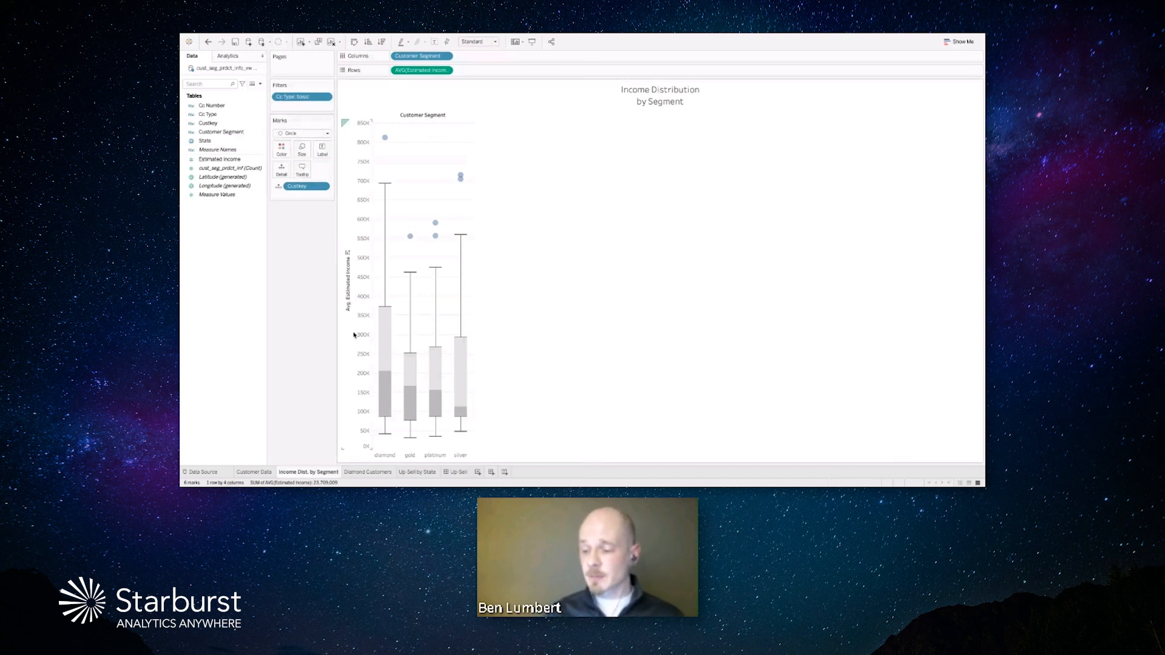
Change the Estimated Income measure on the Diamond Customers worksheet from a sum to Average, and open the Up-Sell dashboard.
left_click(372, 473)
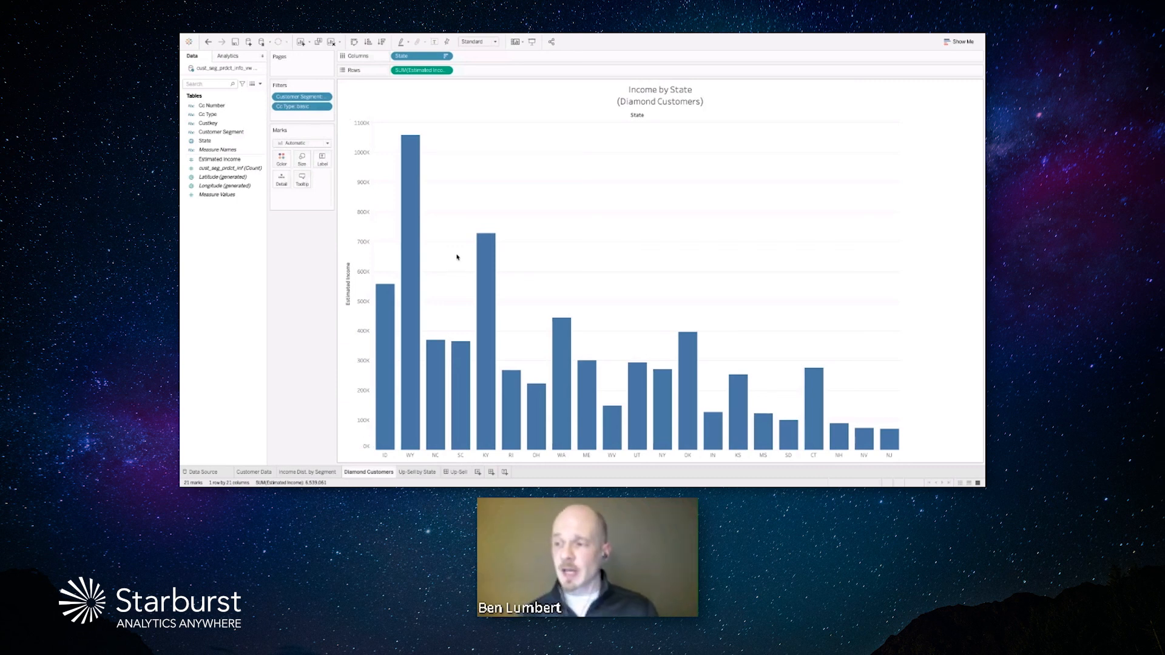
left_click(445, 70)
mouse_move(453, 144)
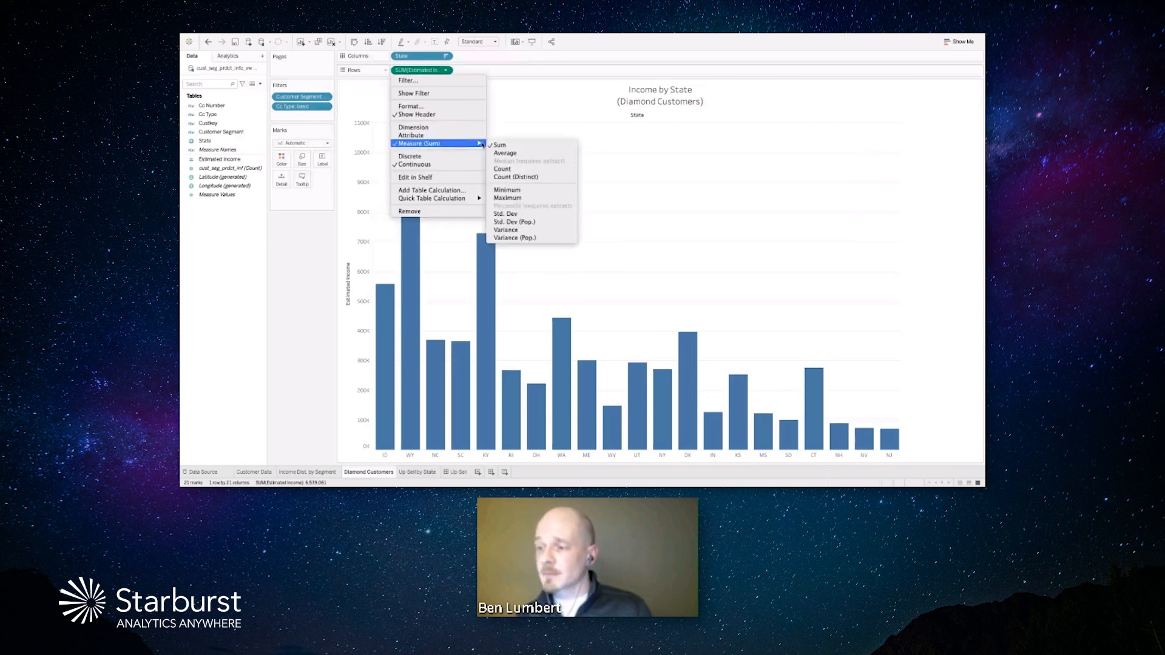
left_click(504, 153)
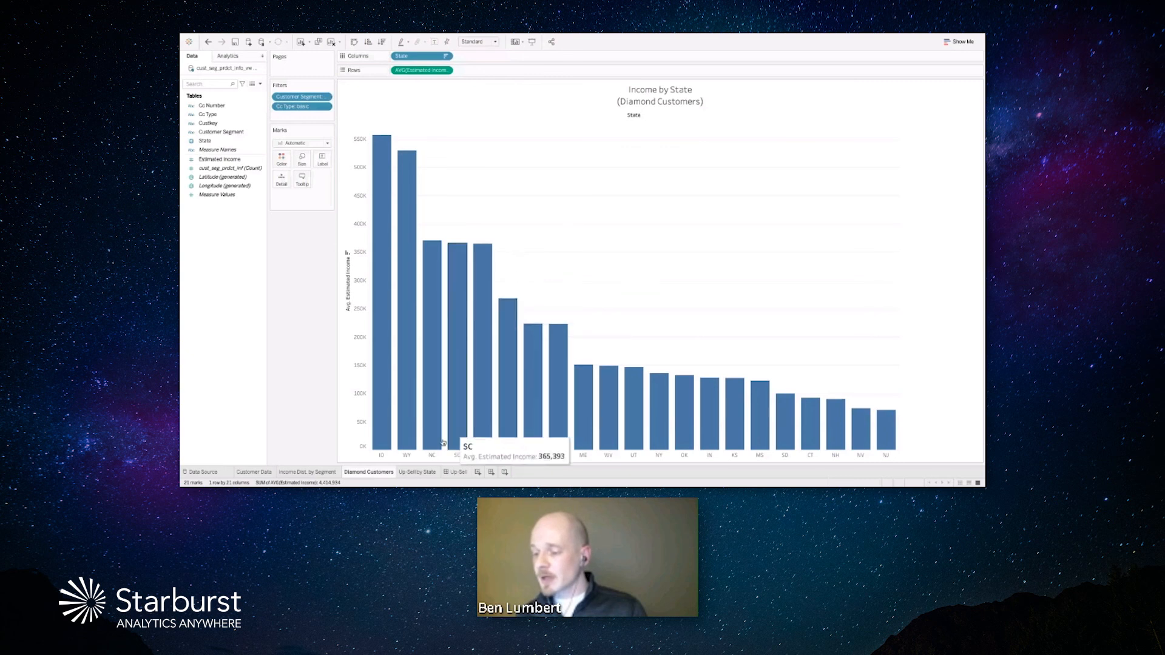
left_click(458, 472)
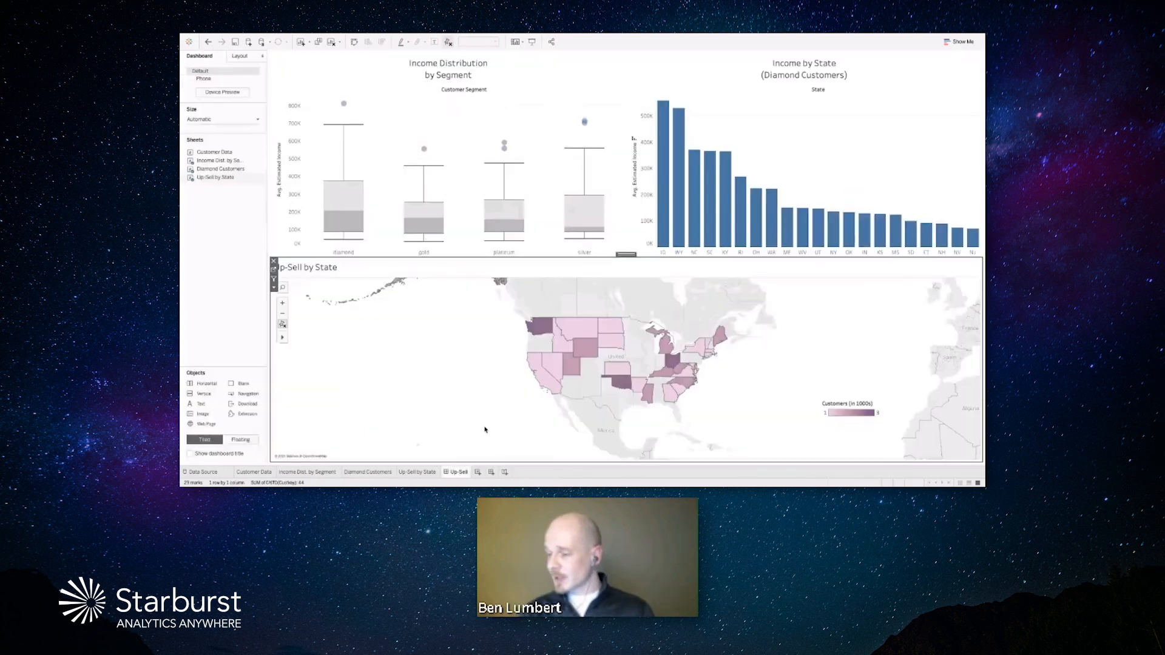